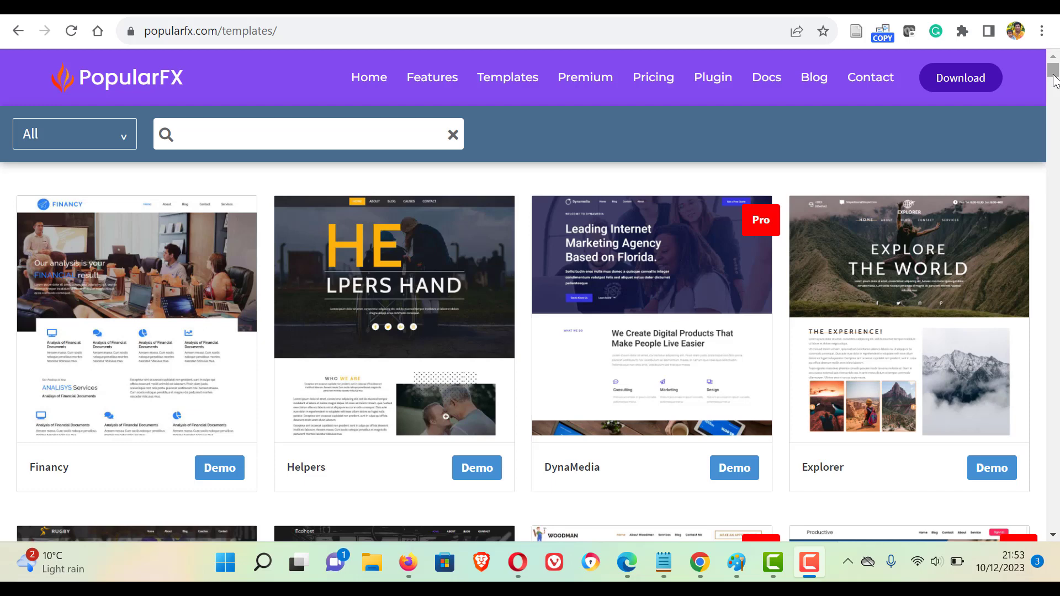
# Step: Scroll further down the PopularFX template gallery to see designs like Shashin, Host and Jetty
pyautogui.moveTo(1054, 76); pyautogui.dragTo(1054, 99)
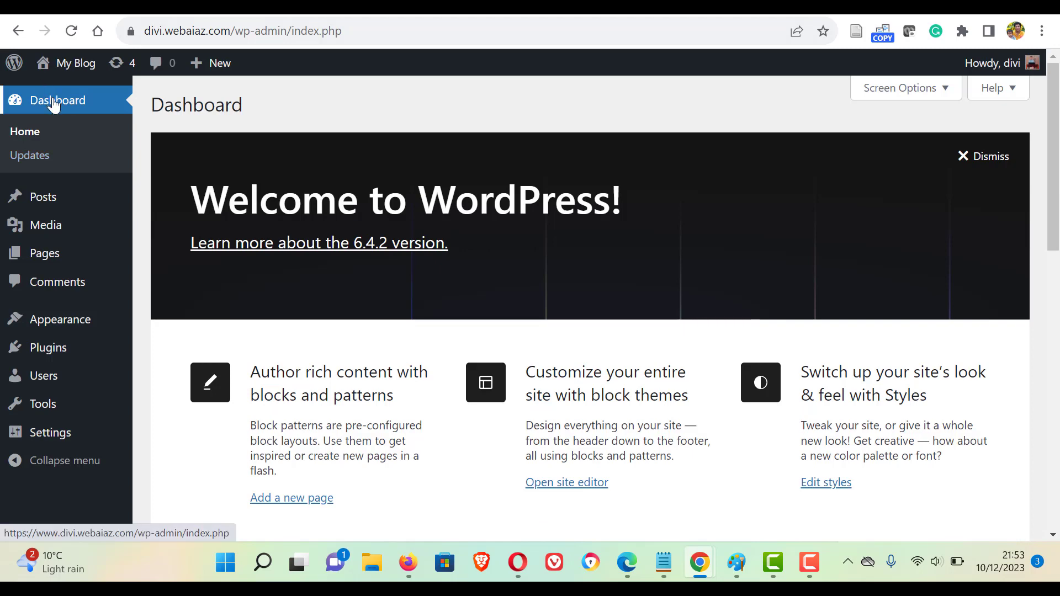
# Step: Search for 'popularfx' under Appearance > Themes > Add New Theme
pyautogui.moveTo(67, 323)
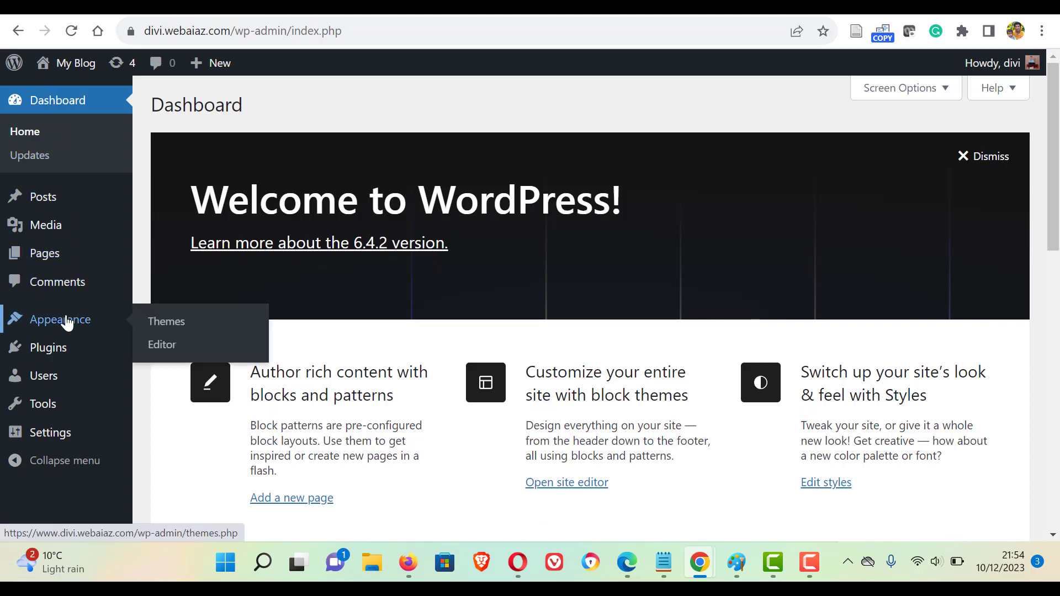
pyautogui.click(155, 326)
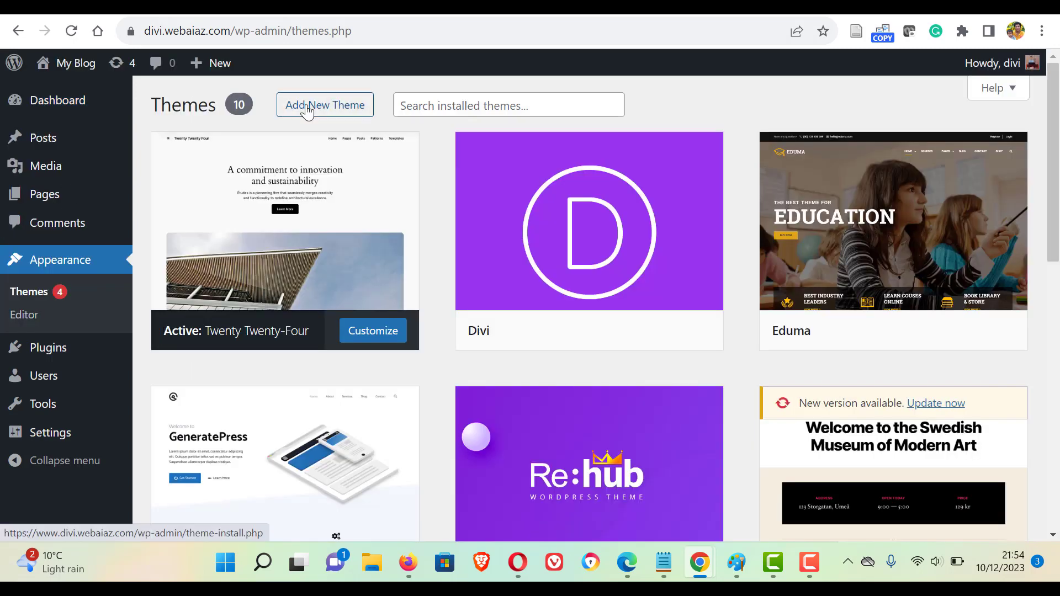
pyautogui.click(307, 107)
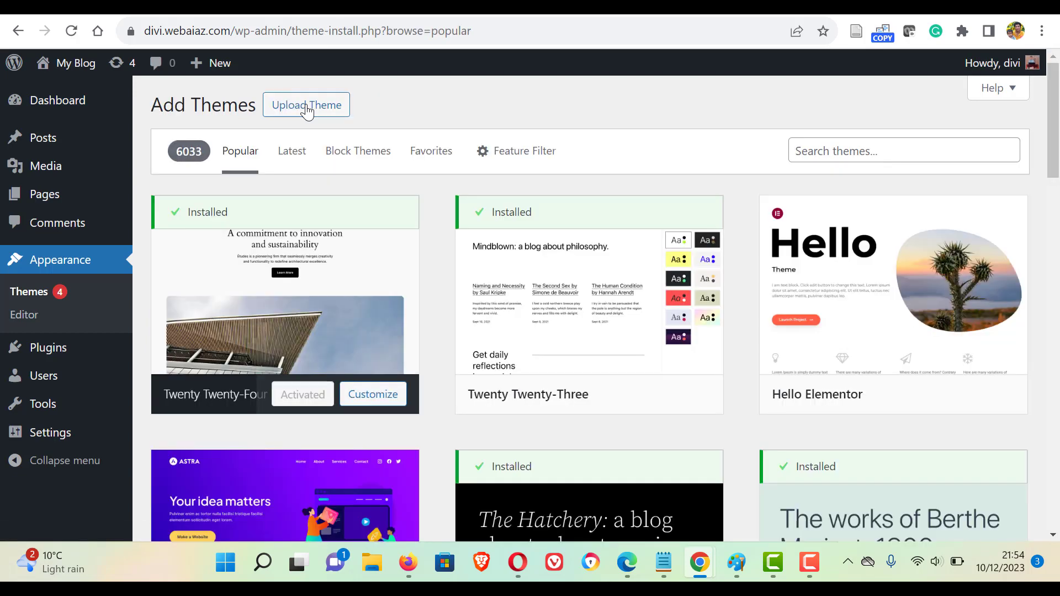
pyautogui.click(813, 152)
pyautogui.write('popul')
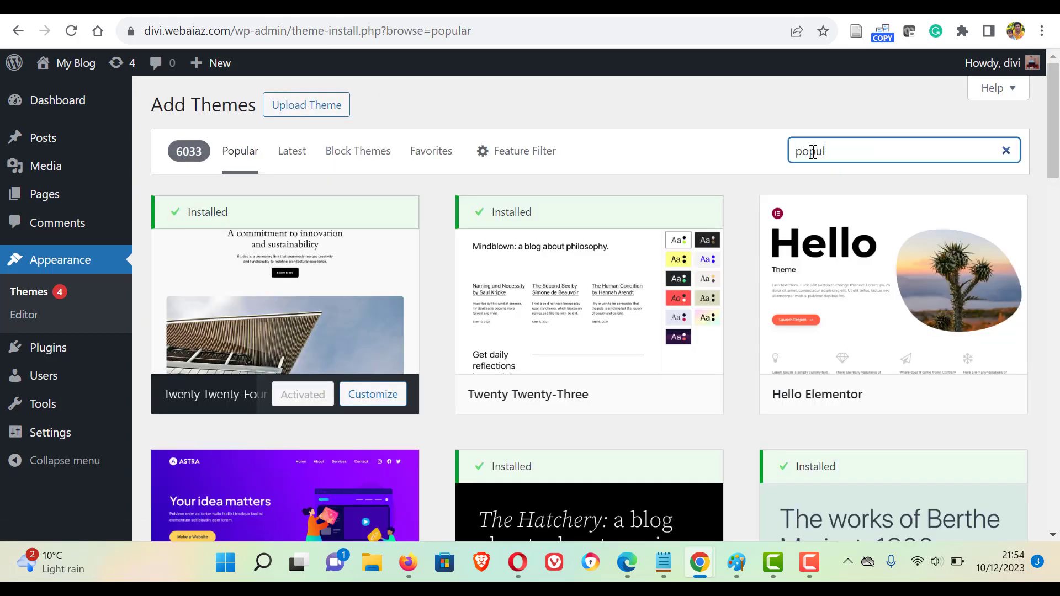
pyautogui.write('arfx')
# Step: Install and activate the PopularFX theme, then bring up its PopularFX Options dashboard
pyautogui.moveTo(212, 307)
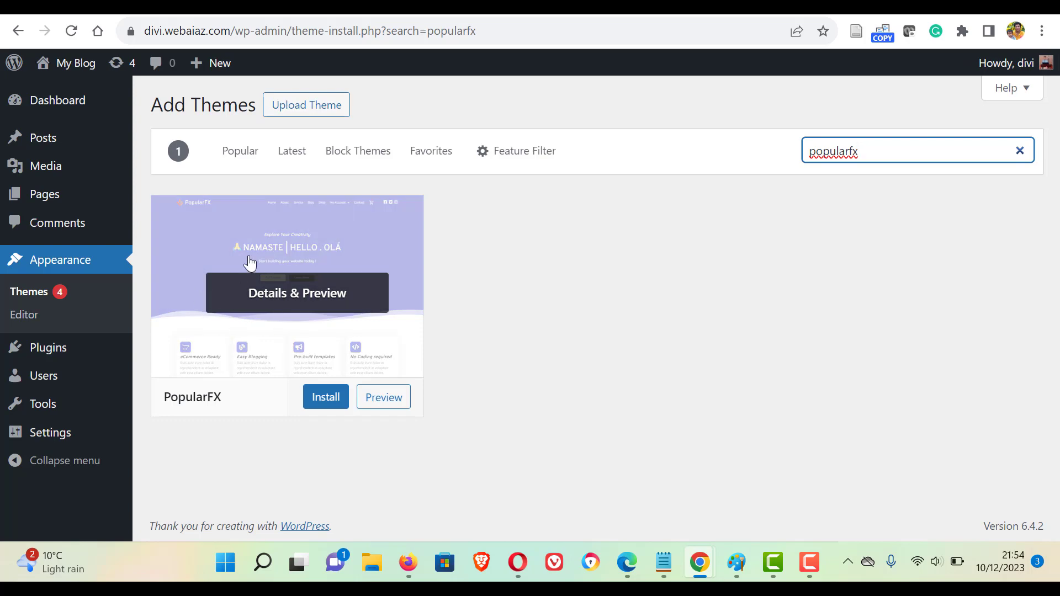
pyautogui.click(333, 405)
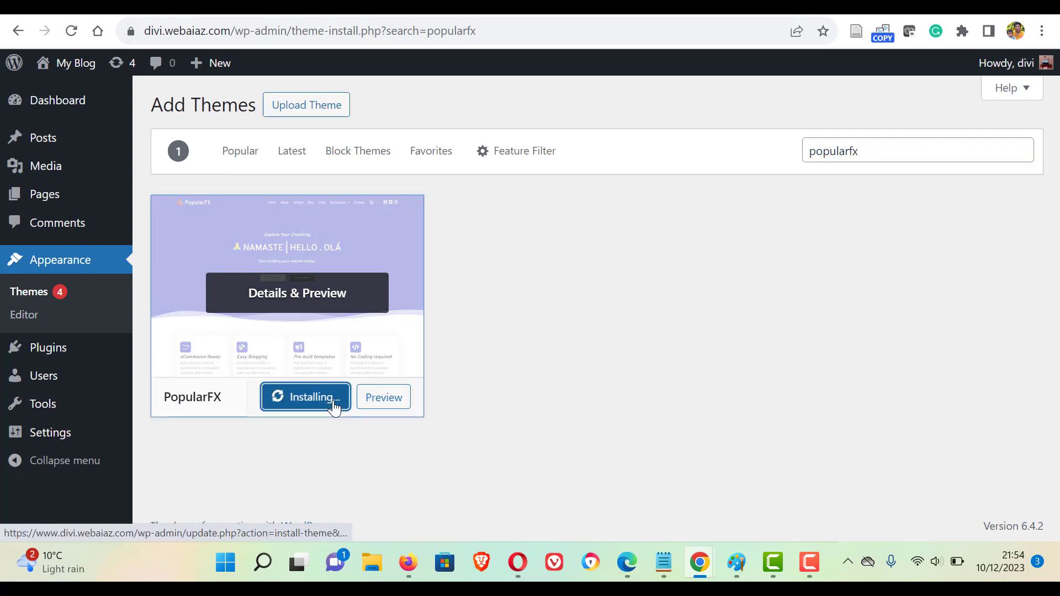
pyautogui.click(310, 398)
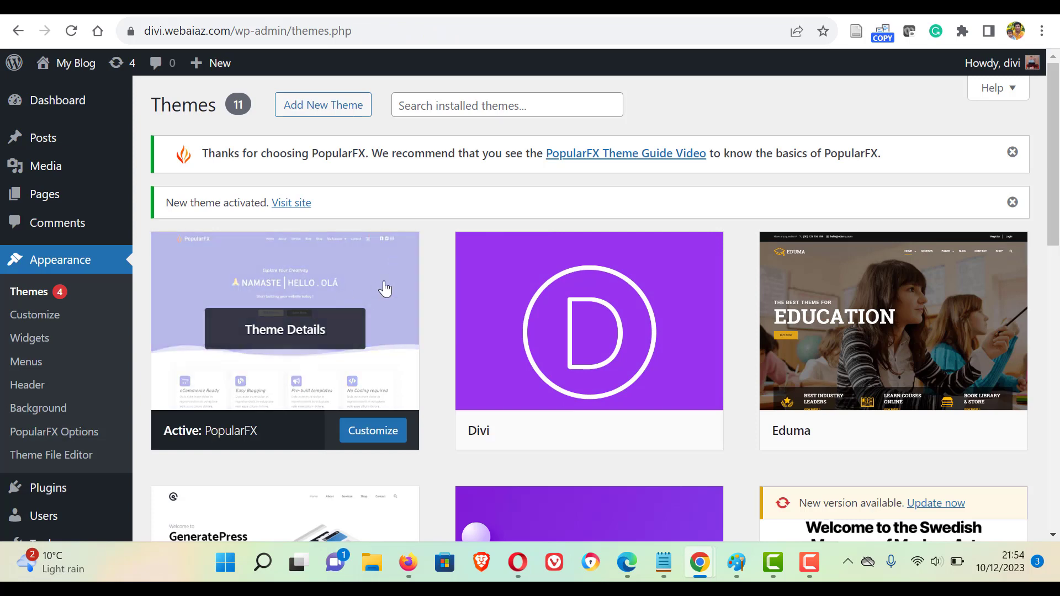
pyautogui.moveTo(526, 257)
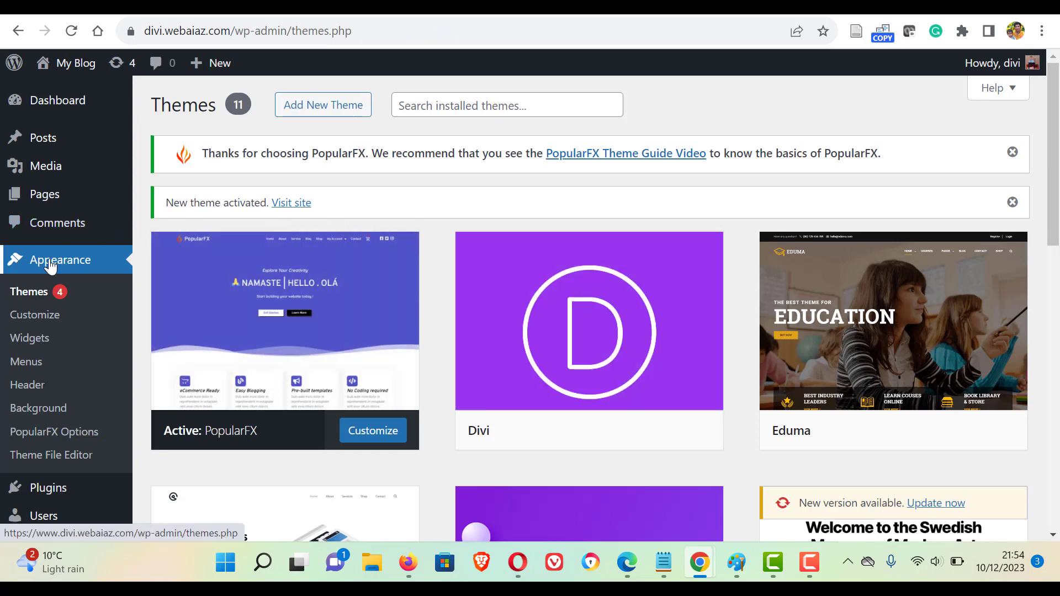
pyautogui.click(50, 439)
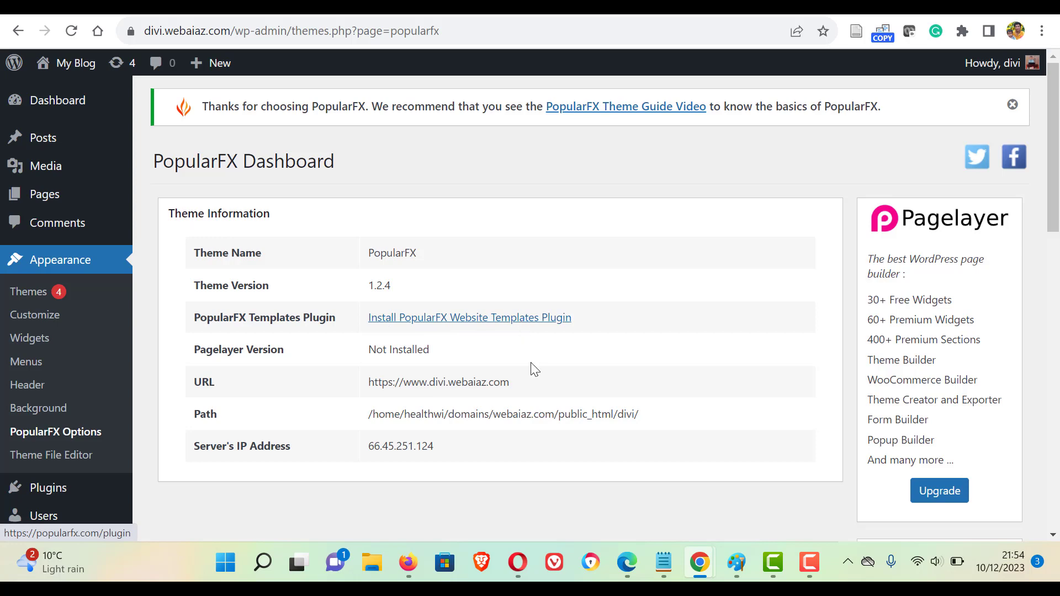
# Step: Download the PopularFX Templates Plugin from popularfx.com and go back to the WordPress dashboard
pyautogui.click(448, 328)
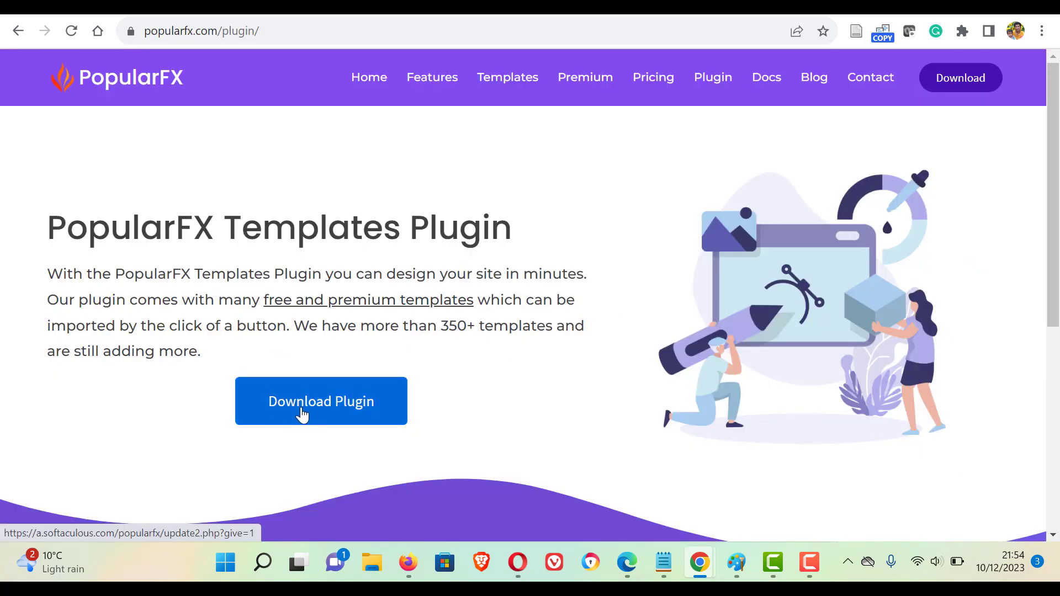
pyautogui.click(302, 414)
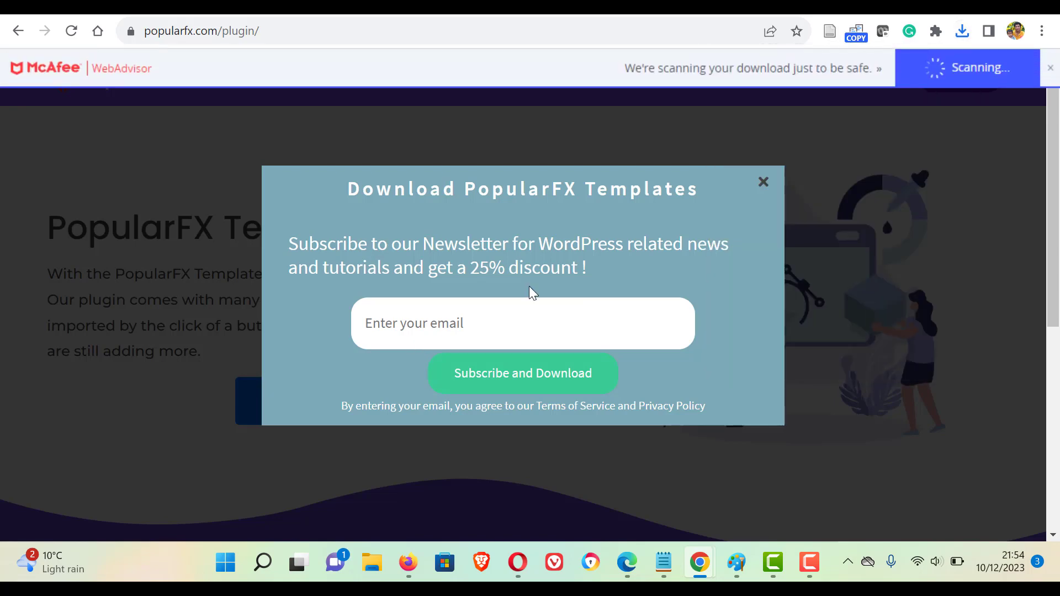
pyautogui.click(19, 32)
pyautogui.moveTo(49, 494)
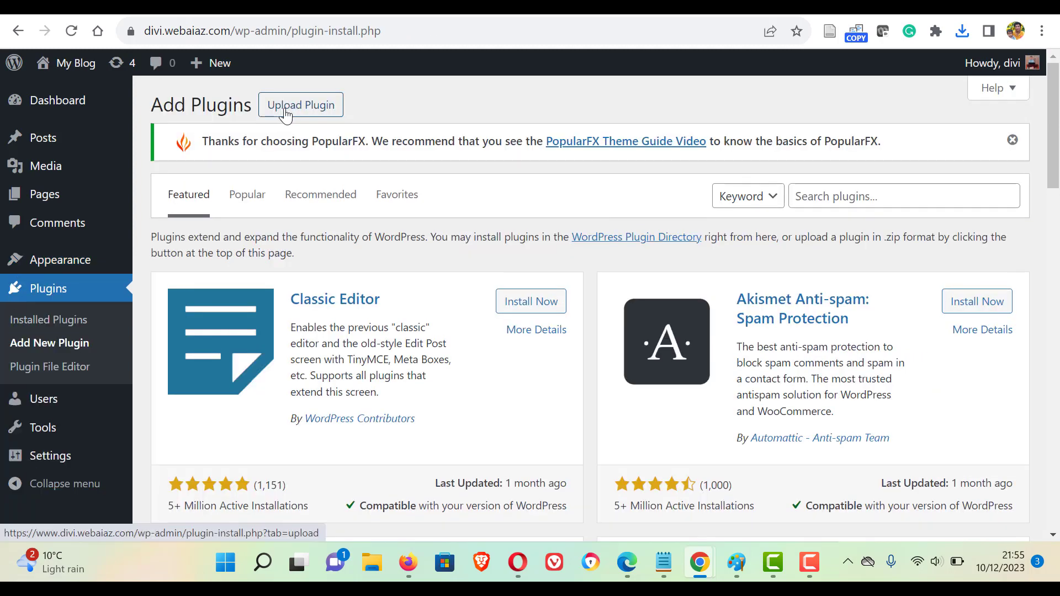
# Step: Upload 1.2.3.zip via Upload Plugin, install it and activate PopularFX Website Templates
pyautogui.click(285, 111)
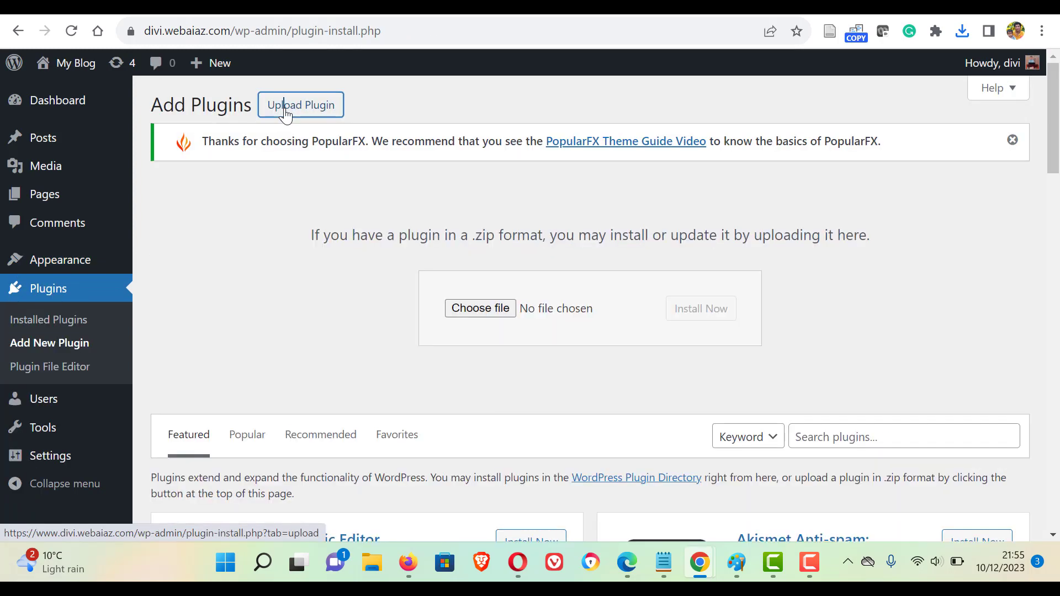
pyautogui.click(469, 312)
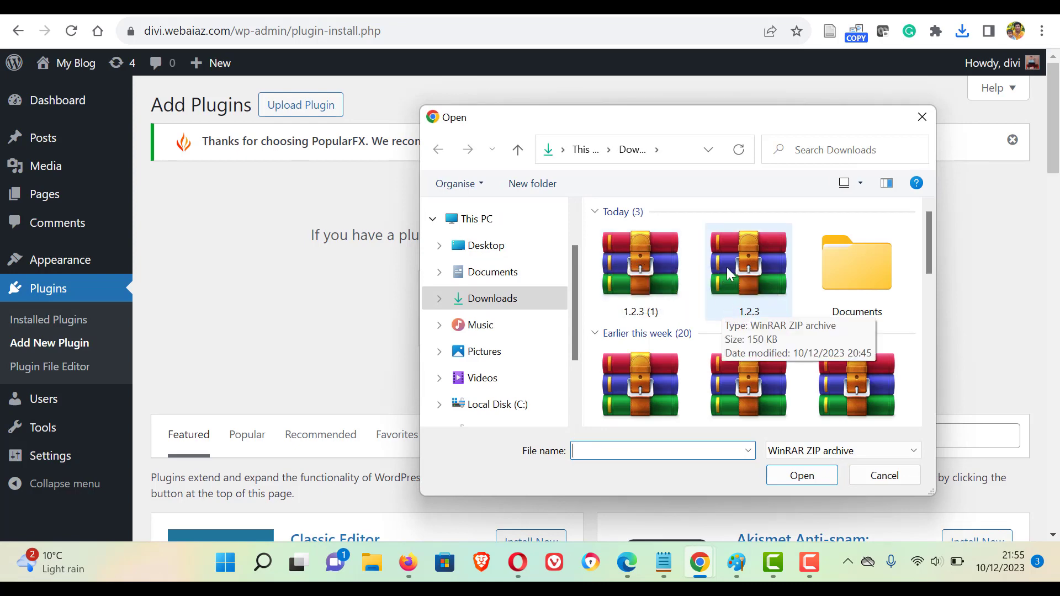
pyautogui.click(741, 251)
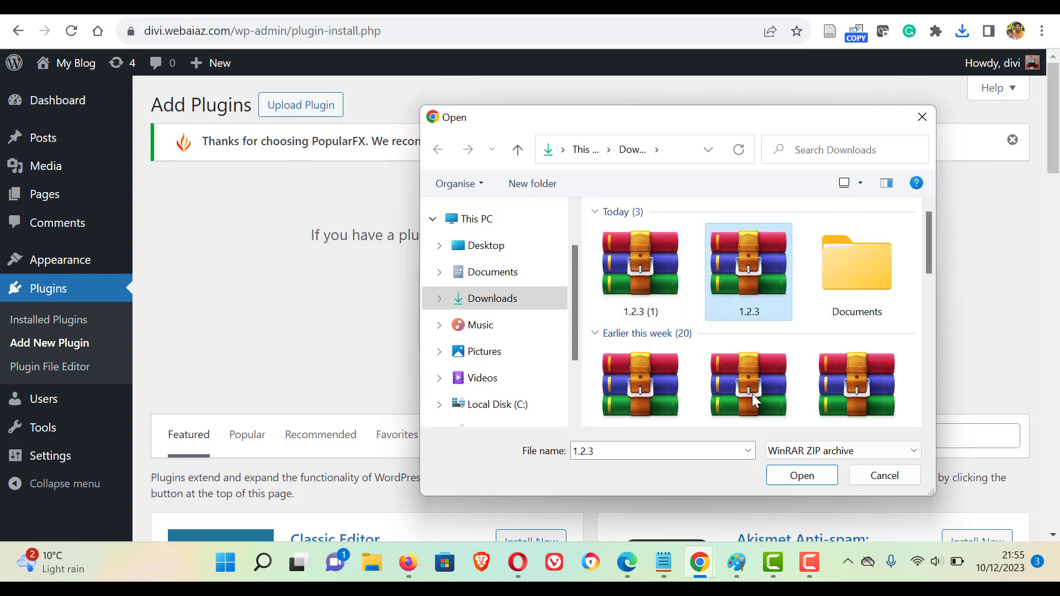
pyautogui.click(802, 475)
pyautogui.click(681, 312)
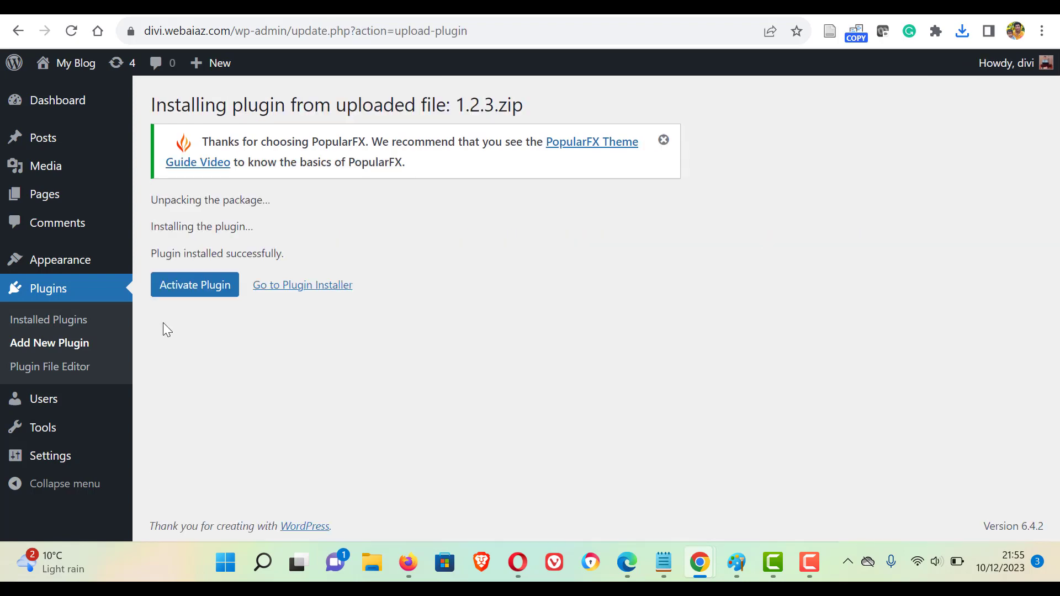
pyautogui.click(190, 296)
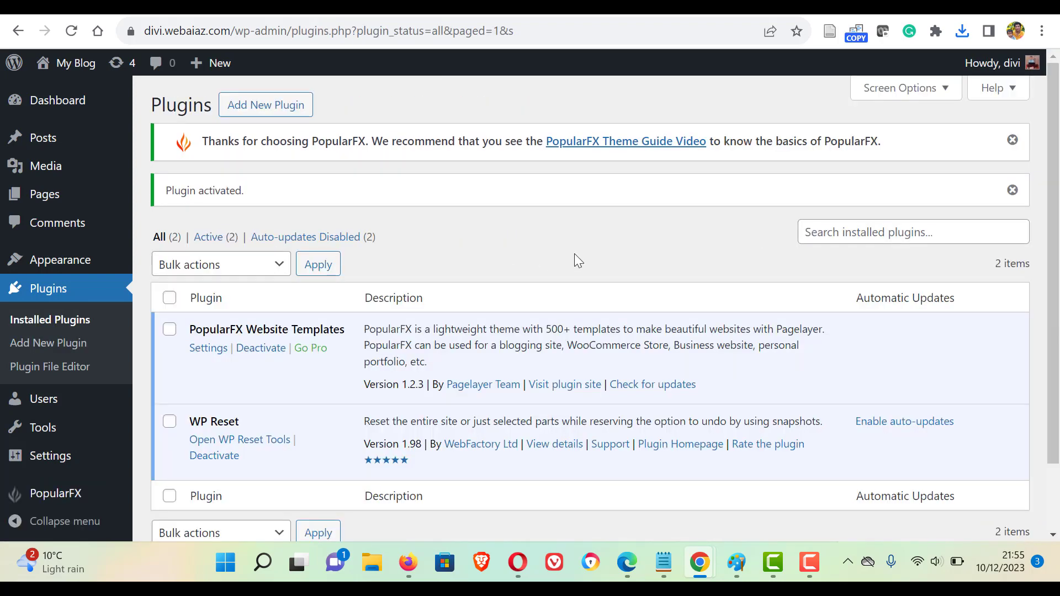
# Step: Install and activate the free Pagelayer builder, then show PopularFX > Website Templates
pyautogui.scroll(-2, 583, 251)
pyautogui.moveTo(27, 497)
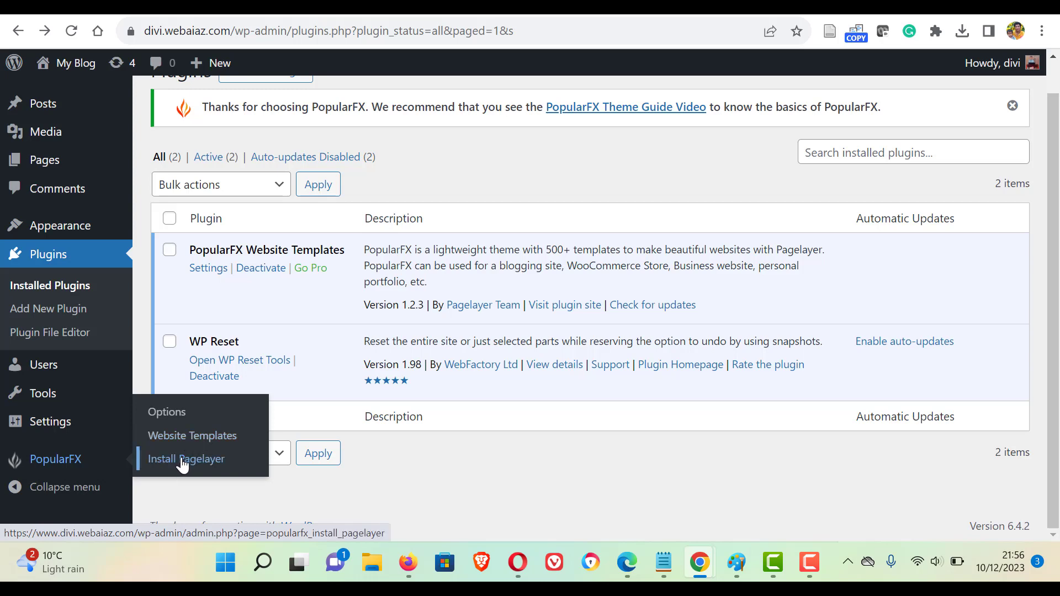
pyautogui.click(183, 462)
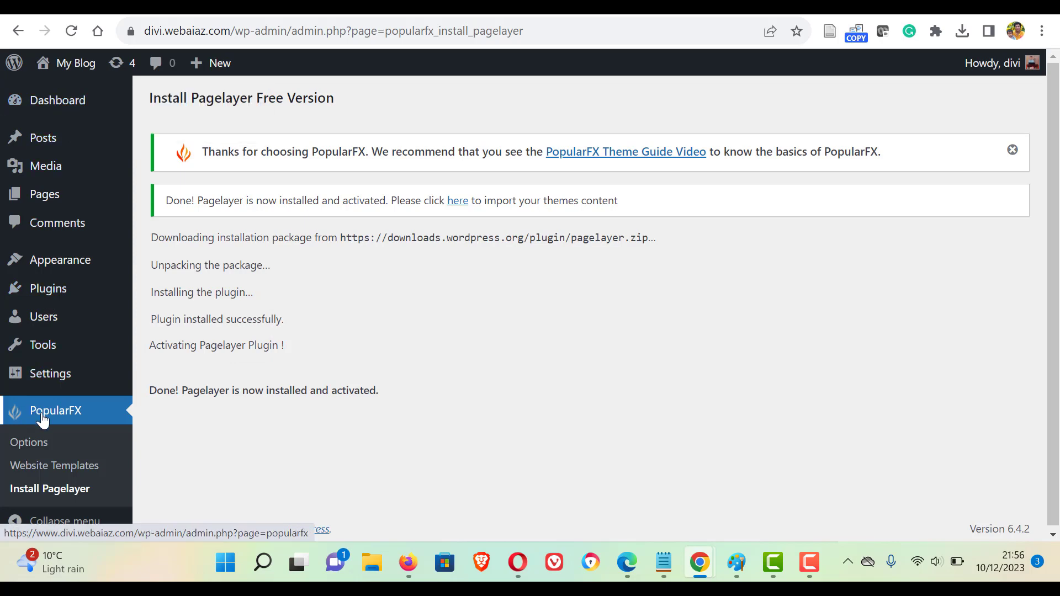
pyautogui.click(37, 466)
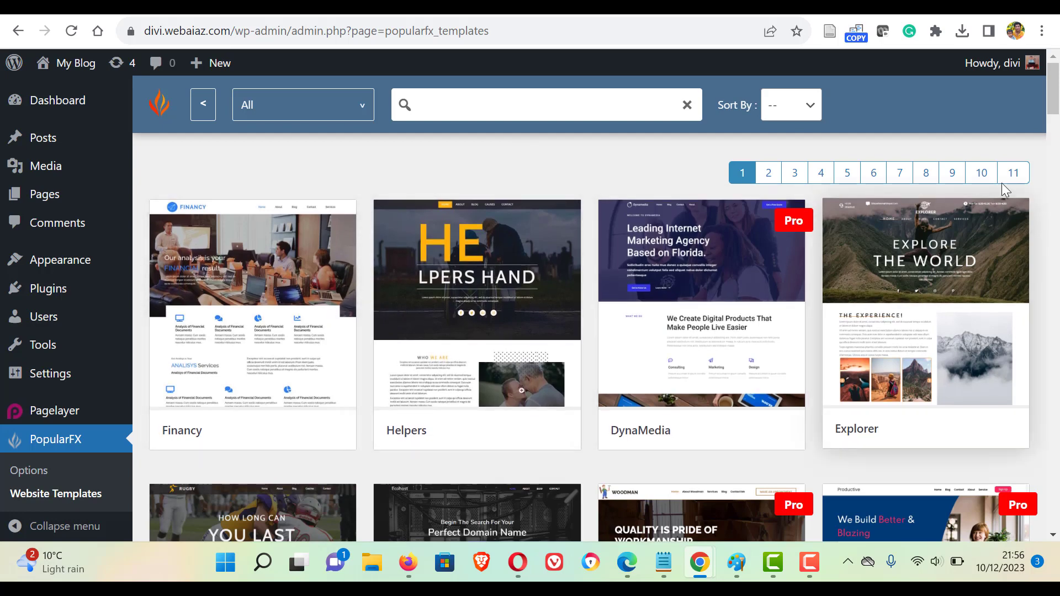
# Step: Filter the template gallery to the Health category
pyautogui.click(345, 101)
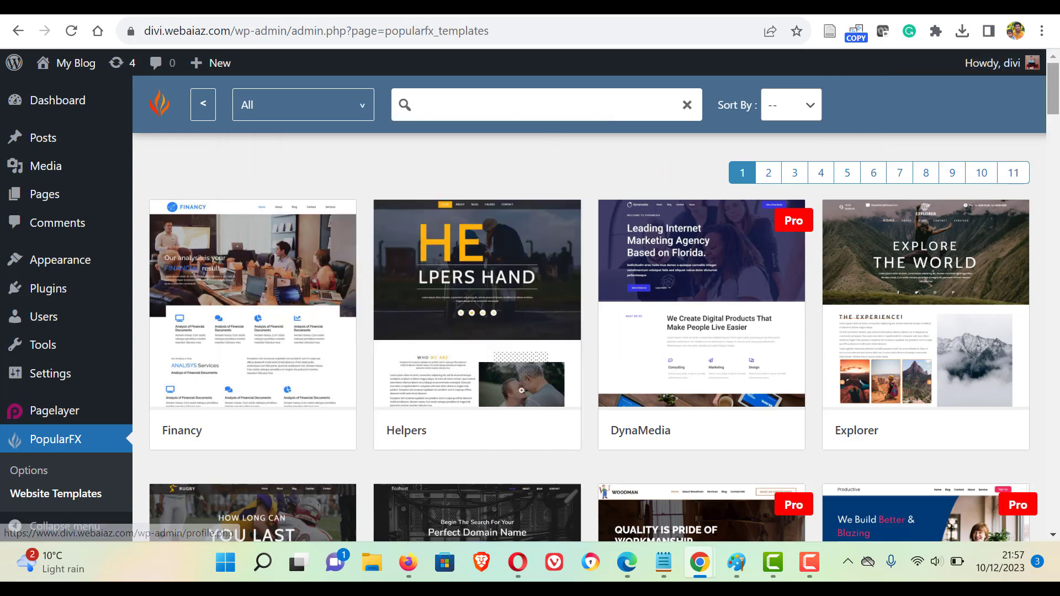
pyautogui.scroll(-4, 1058, 119)
pyautogui.scroll(7, 1058, 110)
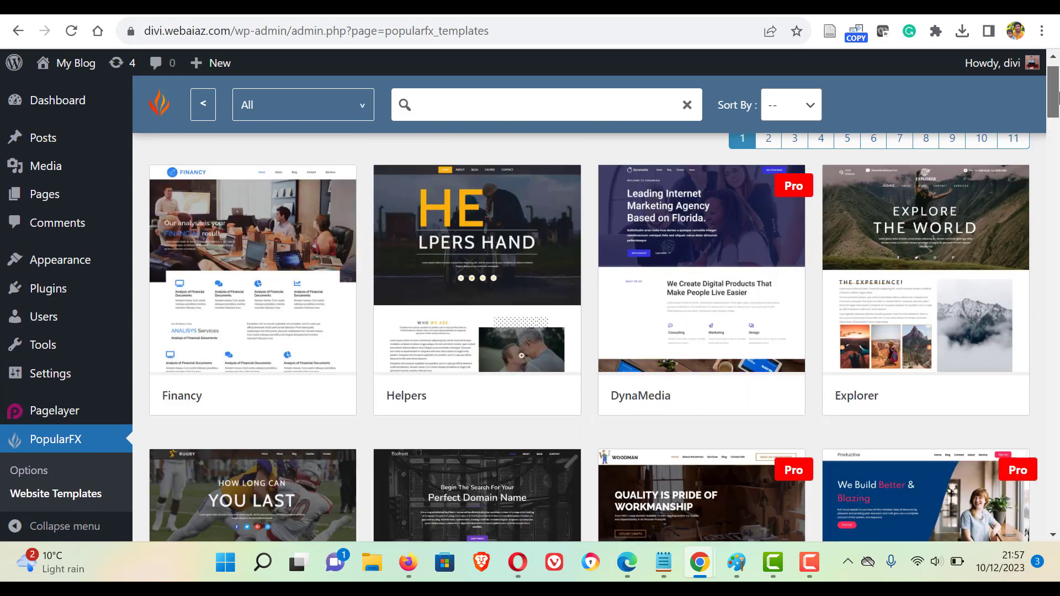
pyautogui.moveTo(357, 106)
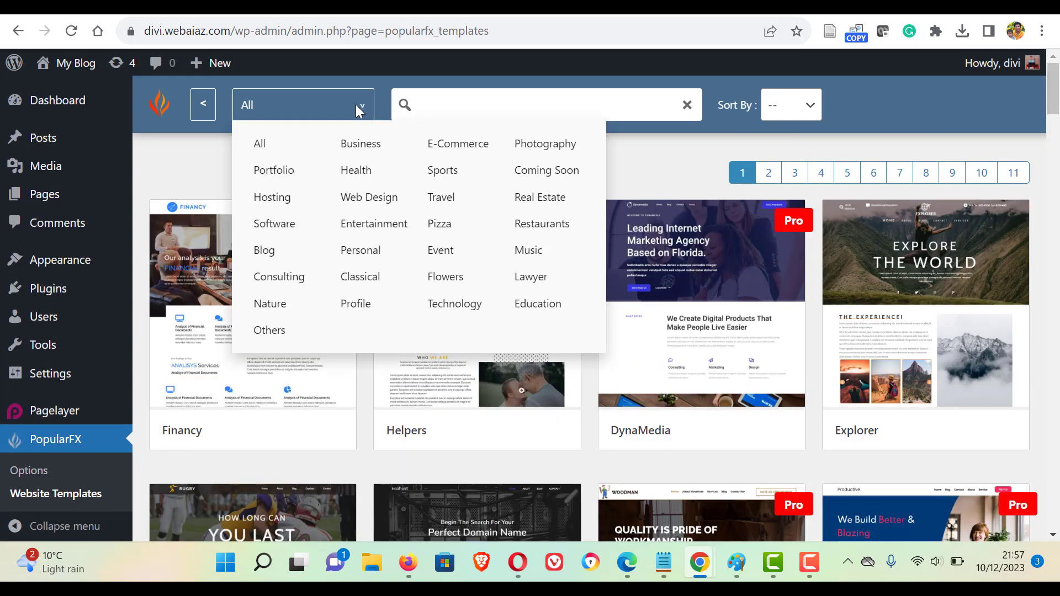
pyautogui.click(354, 173)
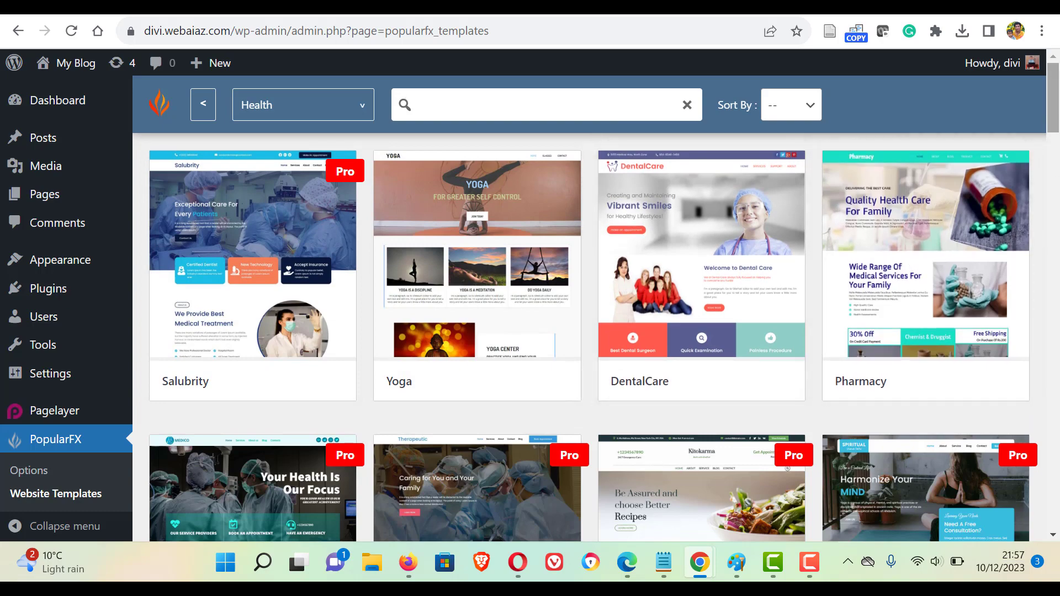
pyautogui.scroll(-1, 883, 241)
pyautogui.scroll(1, 801, 242)
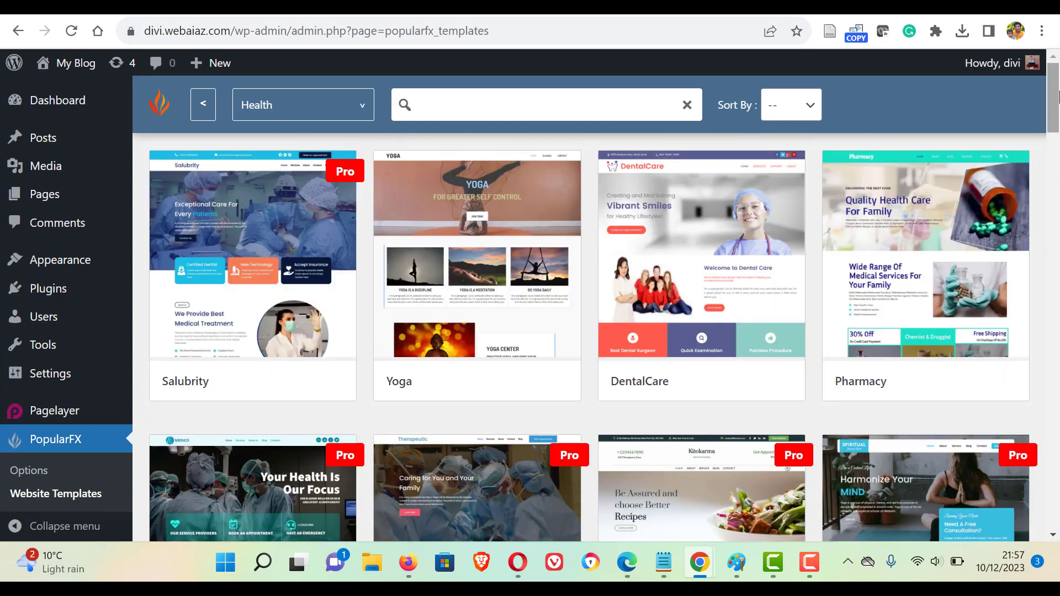
# Step: View the DentalCare template's details and its Home, About-Us, Blog, Contact-Us and Services previews
pyautogui.click(680, 252)
pyautogui.scroll(-1, 679, 252)
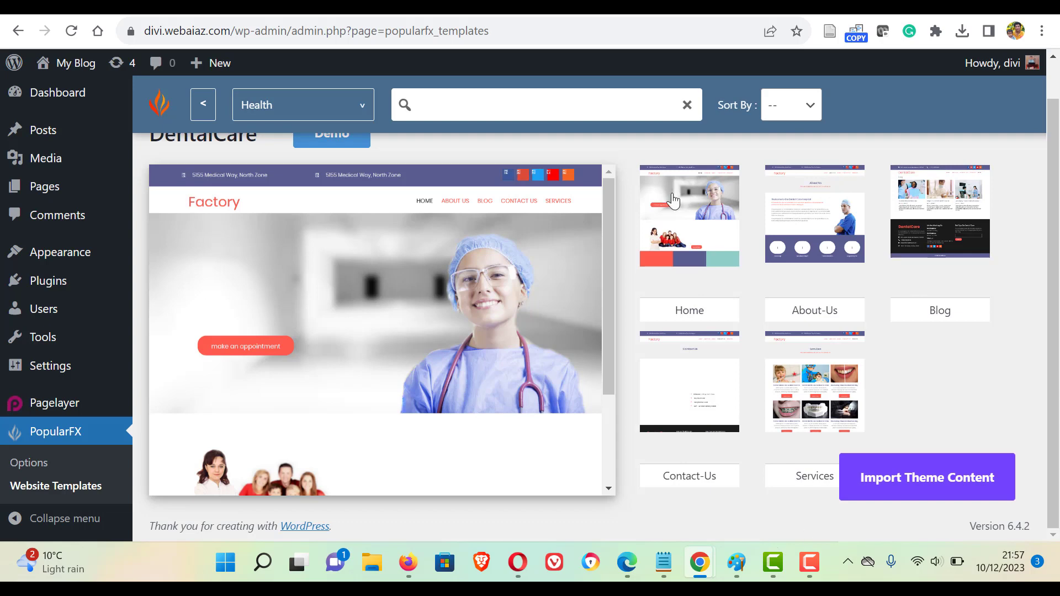
pyautogui.moveTo(1053, 276); pyautogui.dragTo(404, 105)
pyautogui.moveTo(1053, 290); pyautogui.dragTo(535, 207)
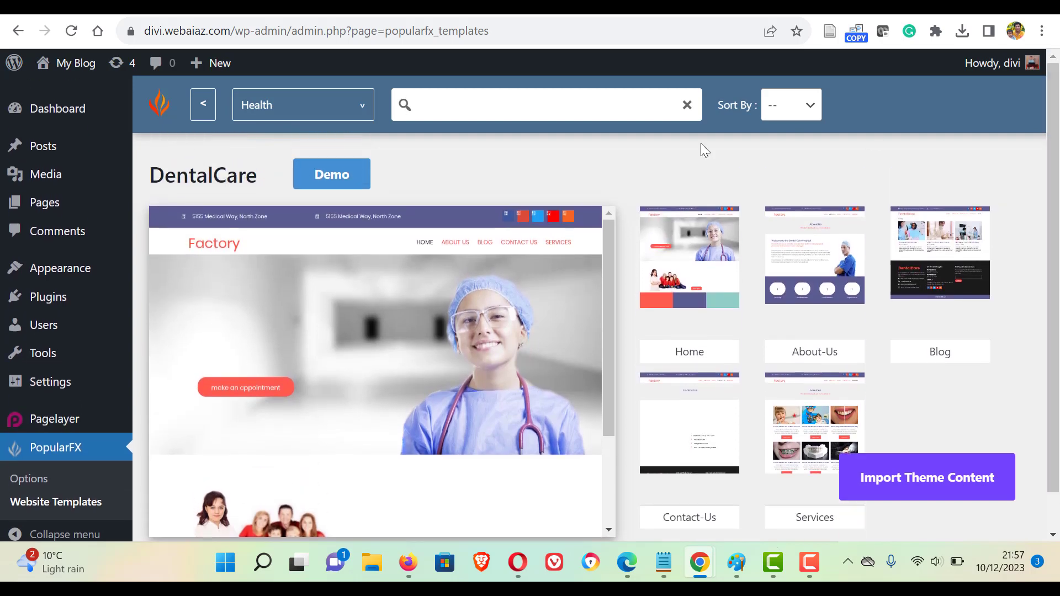
pyautogui.click(336, 179)
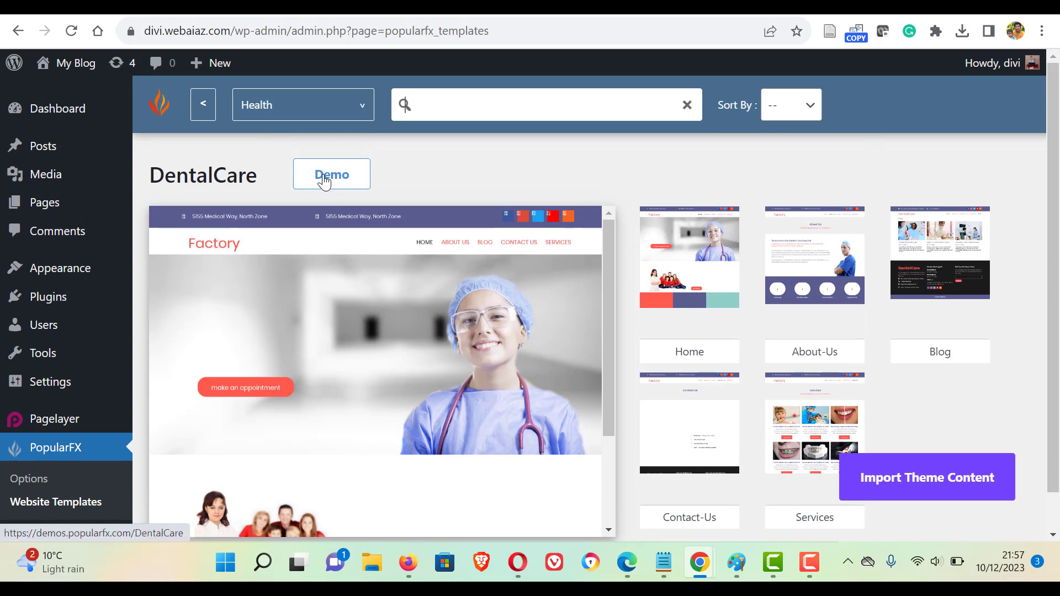
# Step: Import the DentalCare content with demo images downloaded from their original sources, then check the live site
pyautogui.click(895, 483)
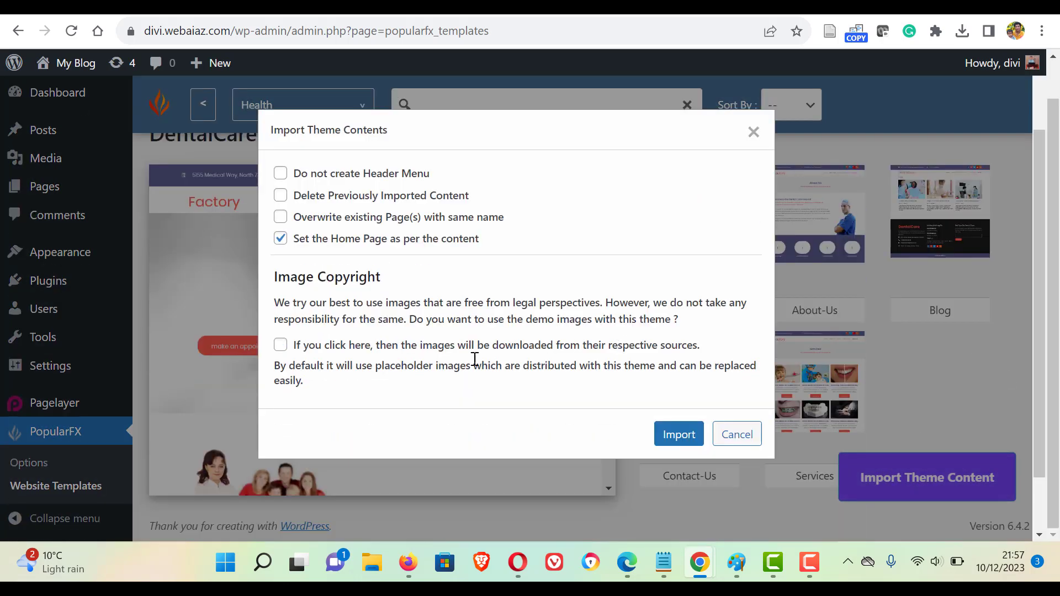
pyautogui.click(280, 346)
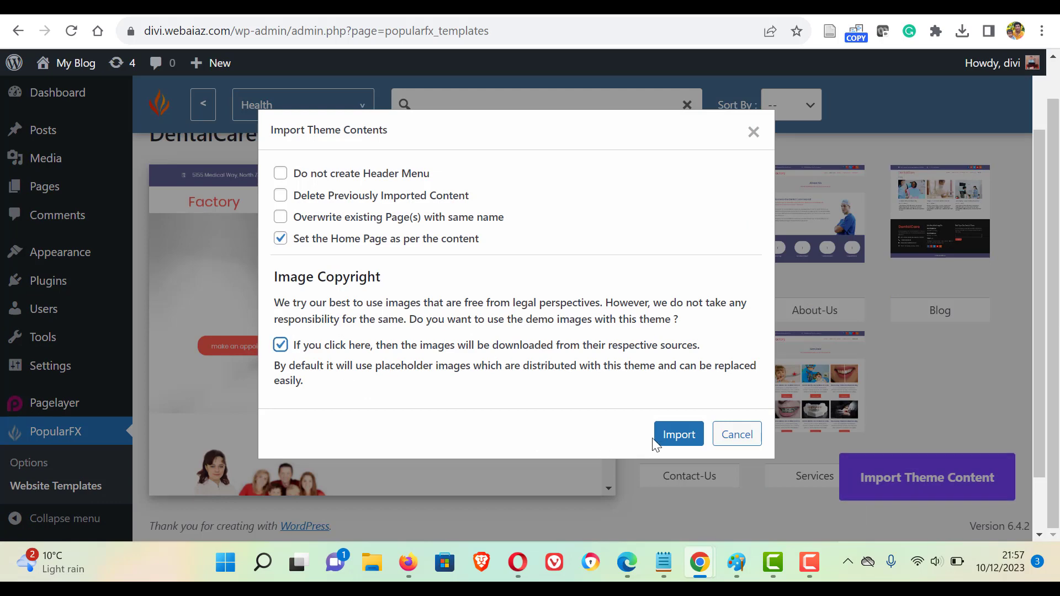
pyautogui.click(679, 435)
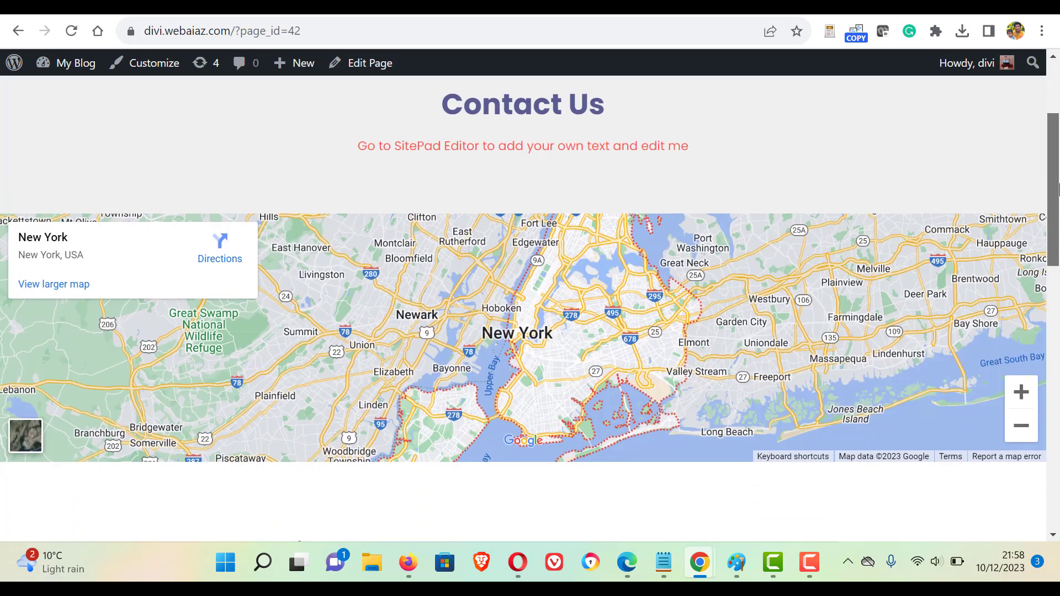
pyautogui.moveTo(1058, 193); pyautogui.dragTo(1058, 439)
pyautogui.hotkey('ctrl', 'w')
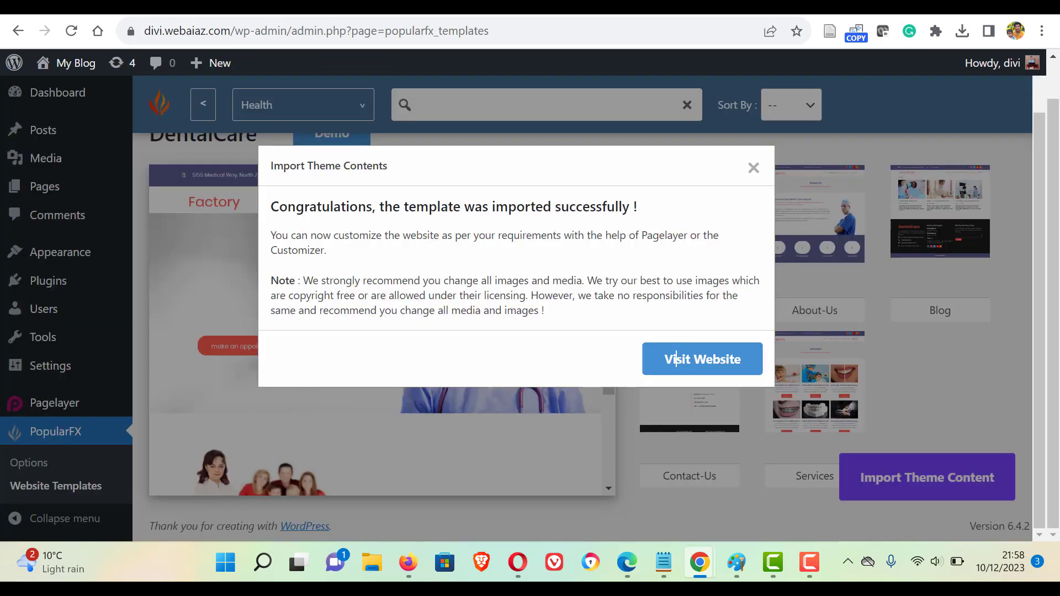
# Step: Dismiss the import success message and scroll through the Customizer sections beside the Dental Care preview
pyautogui.click(754, 168)
pyautogui.moveTo(66, 257)
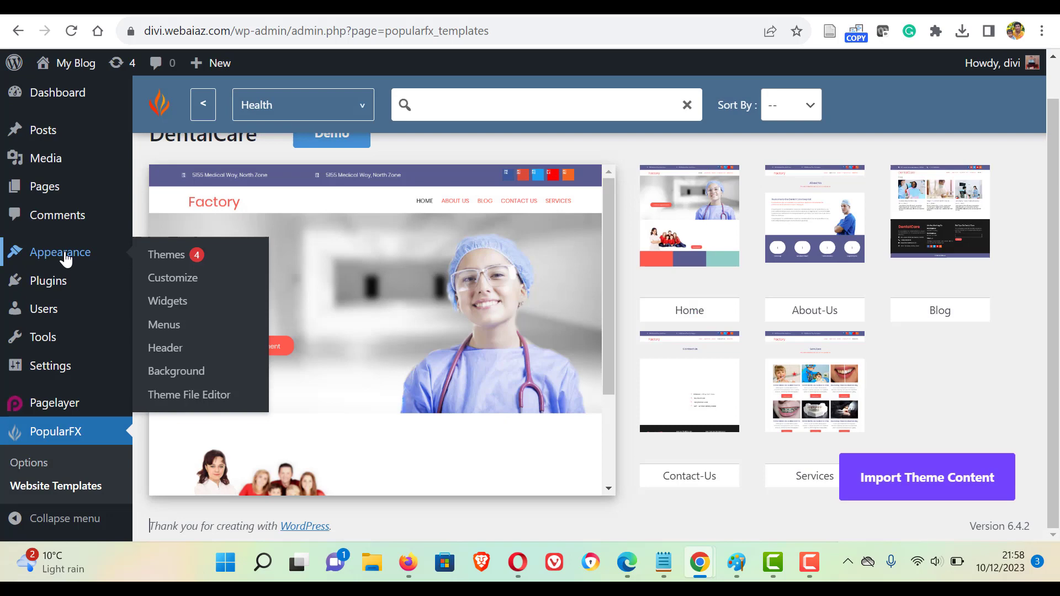
pyautogui.click(157, 283)
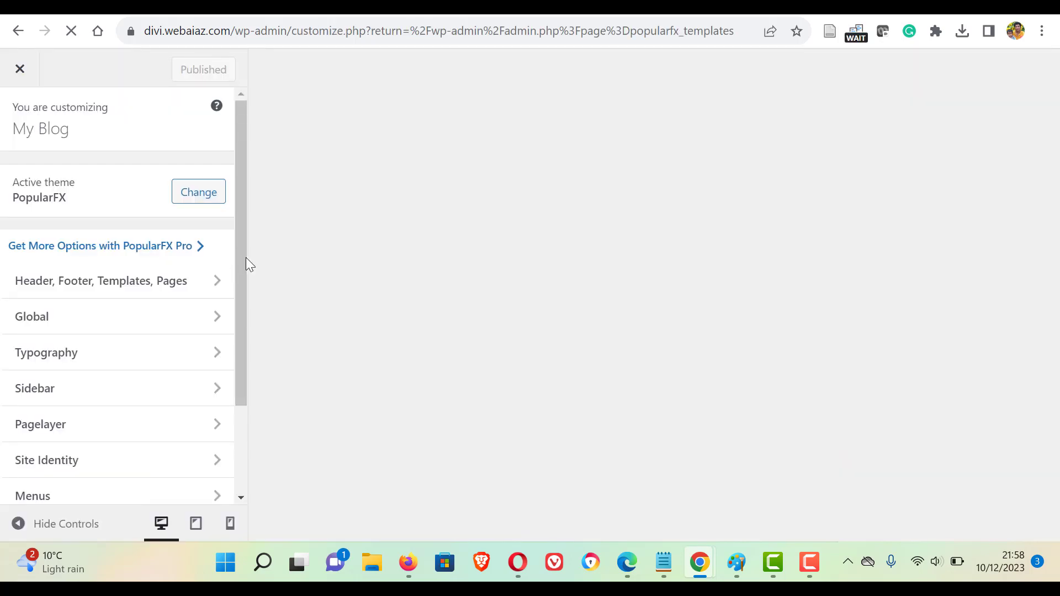
pyautogui.moveTo(239, 264); pyautogui.dragTo(240, 296)
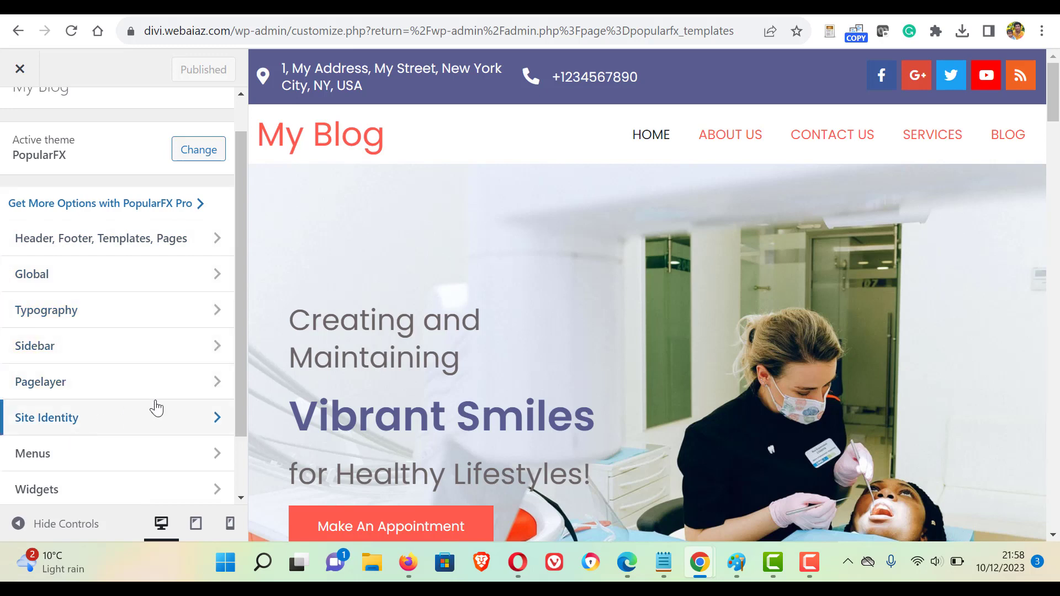
pyautogui.moveTo(238, 393); pyautogui.dragTo(239, 448)
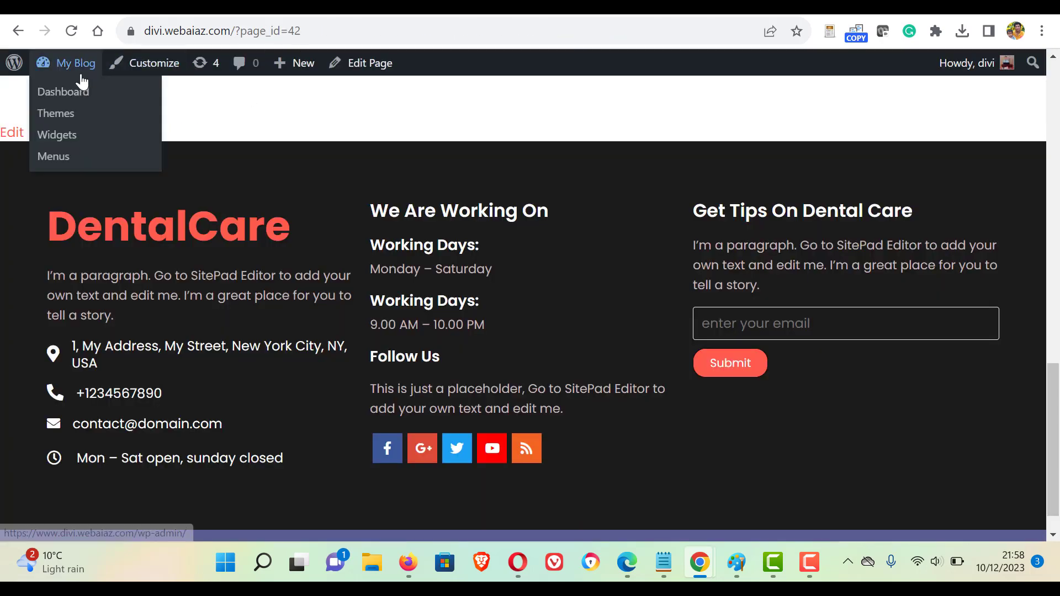
# Step: Return to the home page and open it in Pagelayer with Edit Page
pyautogui.click(18, 31)
pyautogui.moveTo(1054, 116)
pyautogui.mouseDown()
pyautogui.moveTo(1055, 191)
pyautogui.moveTo(1054, 116)
pyautogui.mouseUp()
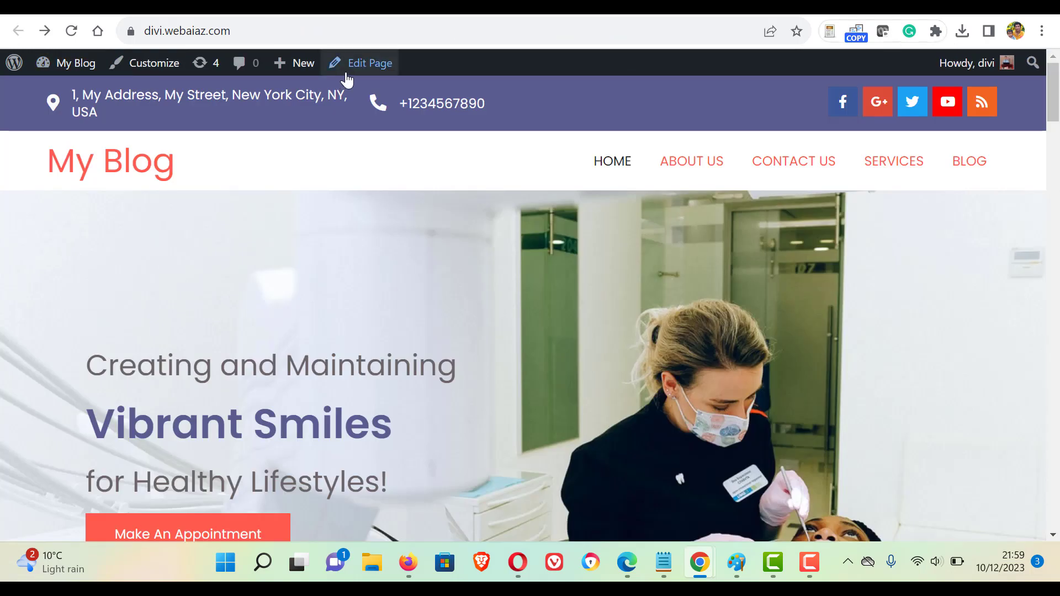
pyautogui.click(361, 65)
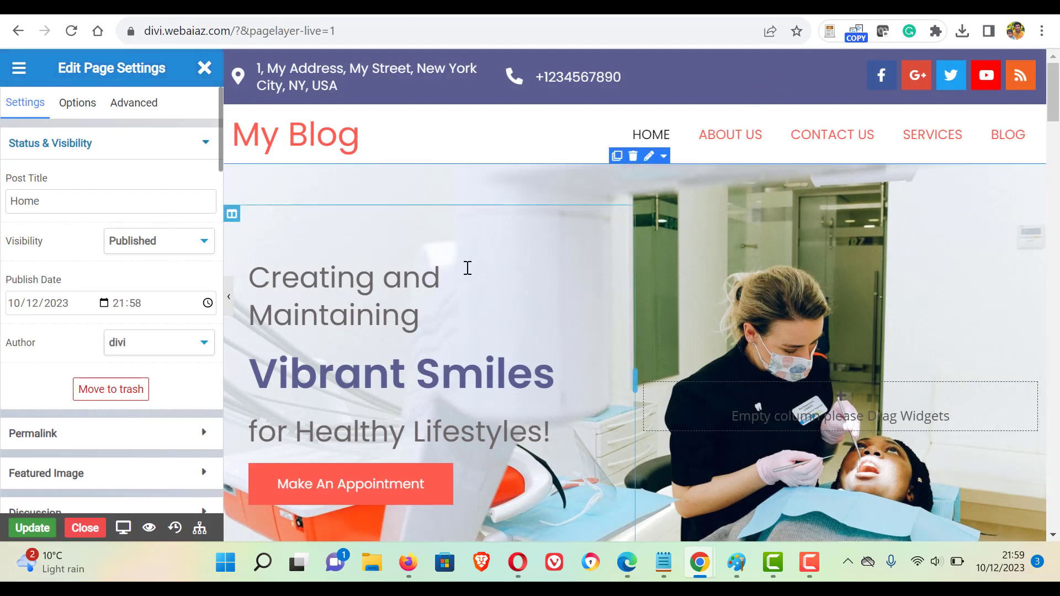
# Step: Select the Creating and Maintaining, Vibrant Smiles and Welcome to Dental Care headings and the welcome paragraph
pyautogui.click(468, 291)
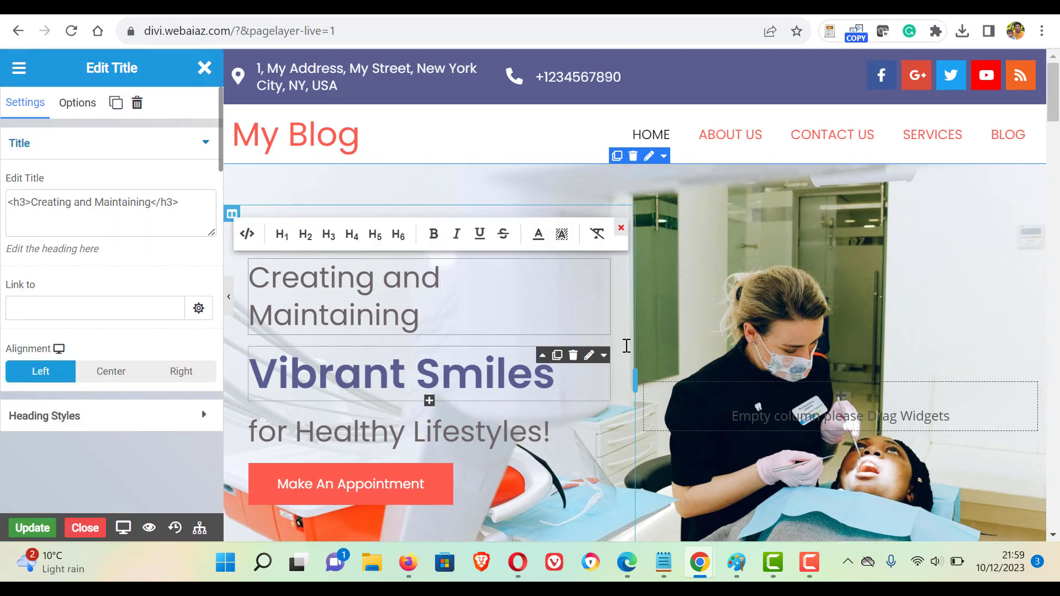
pyautogui.click(530, 375)
pyautogui.click(757, 320)
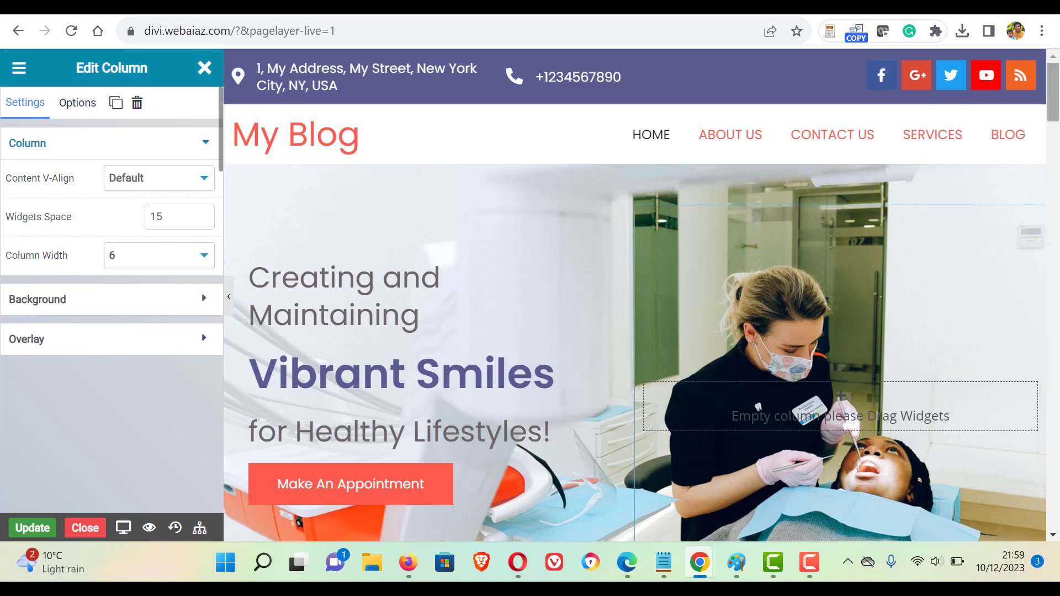
pyautogui.scroll(-10, 1058, 111)
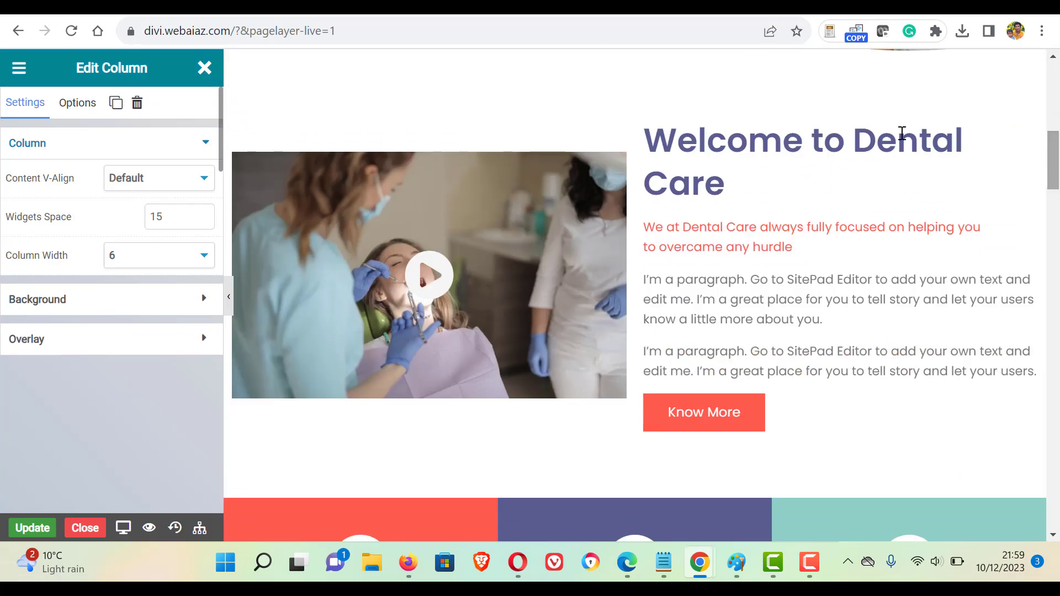
pyautogui.click(761, 196)
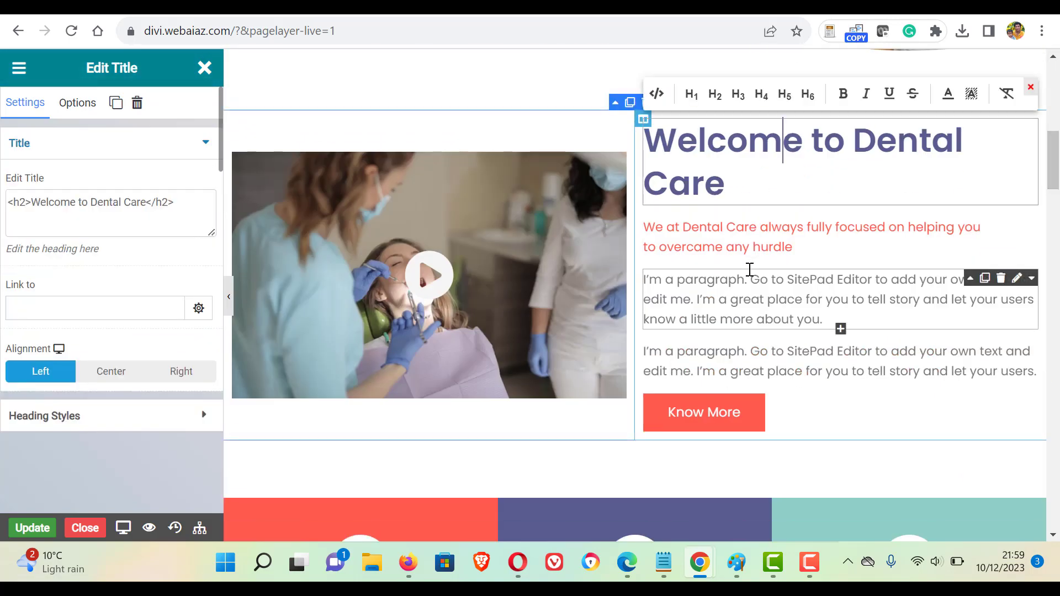
pyautogui.click(724, 312)
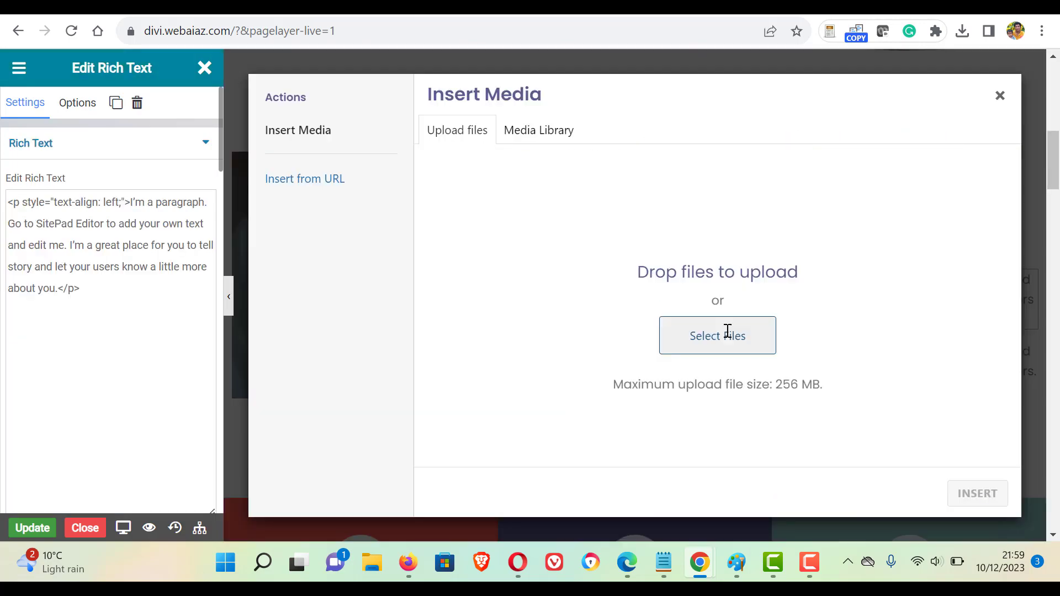
pyautogui.press('Escape')
pyautogui.scroll(-10, 1055, 158)
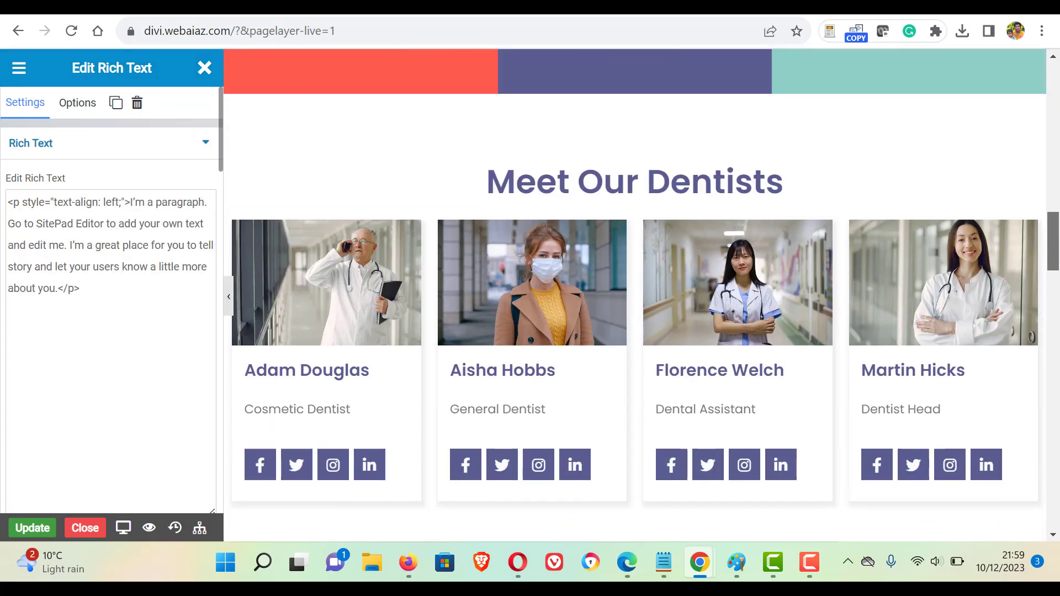